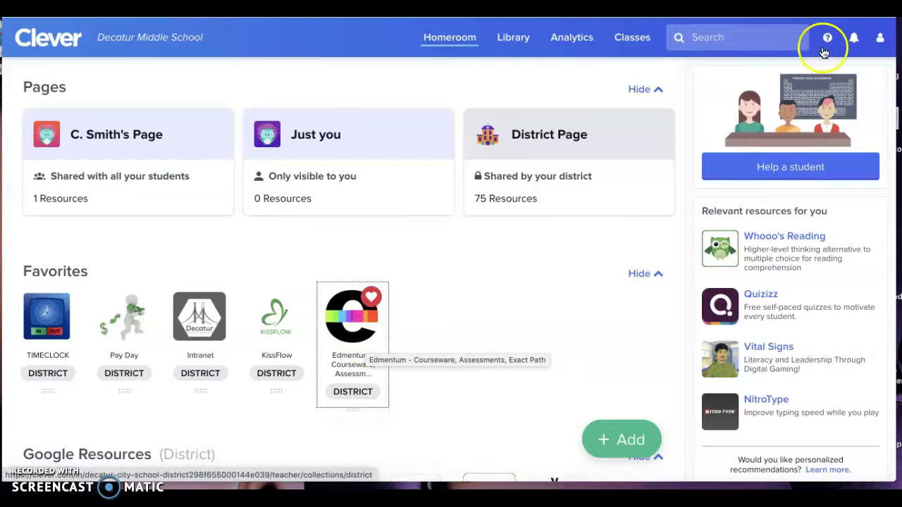
Log in to Edmentum from the Clever favorites and open the Decatur Middle School - 2019 courseware program.
left_click(360, 328)
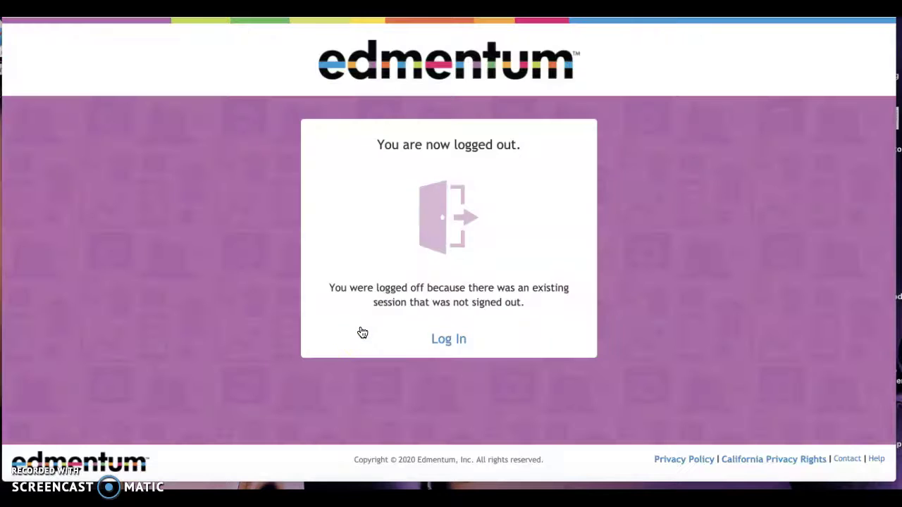
left_click(455, 345)
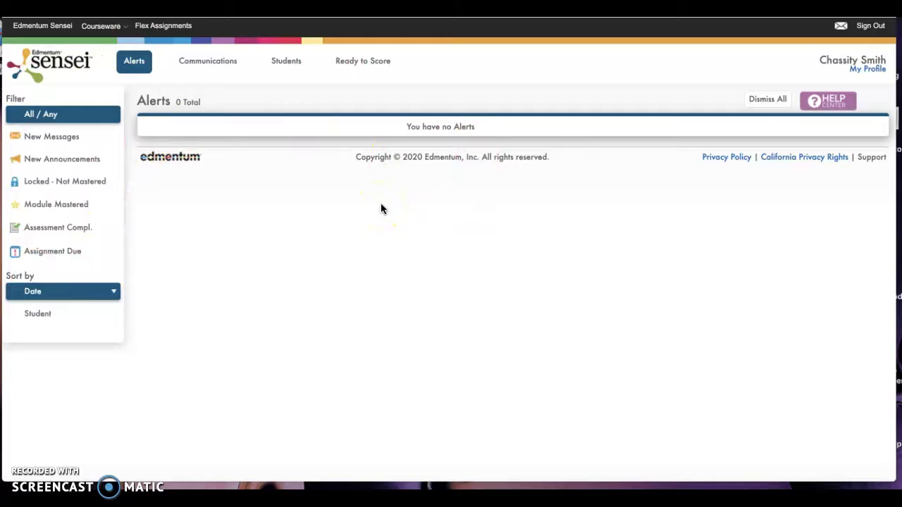
left_click(124, 28)
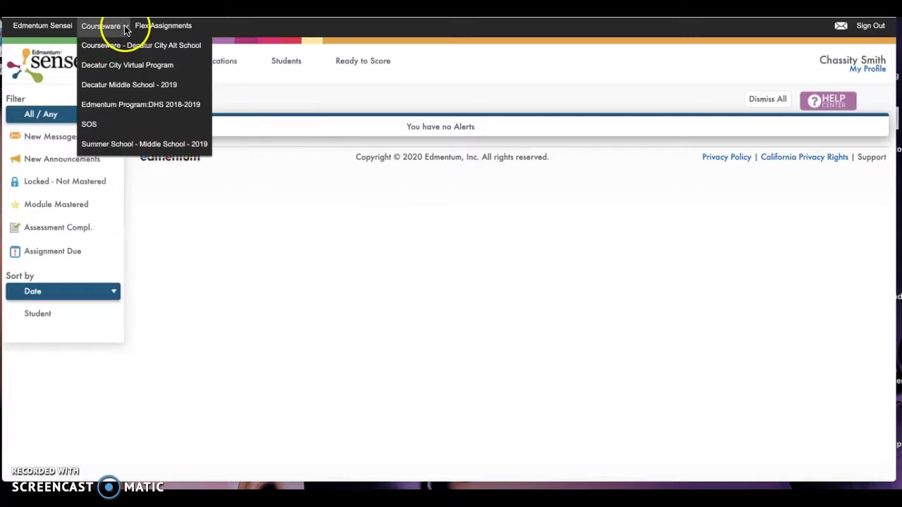
left_click(136, 86)
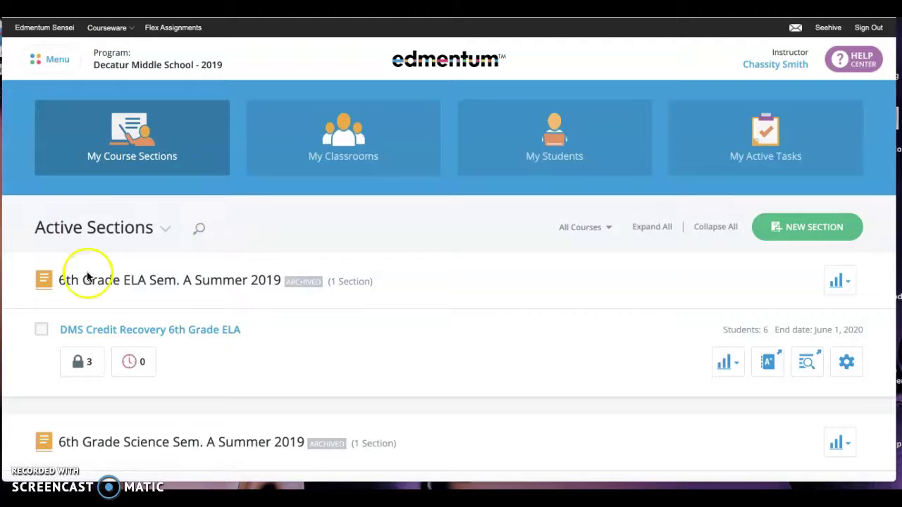
Look through the active course sections and open the DMS Credit Recovery 6th Grade ELA section.
scroll(350, 403, "down", 3)
scroll(351, 402, "down", 7)
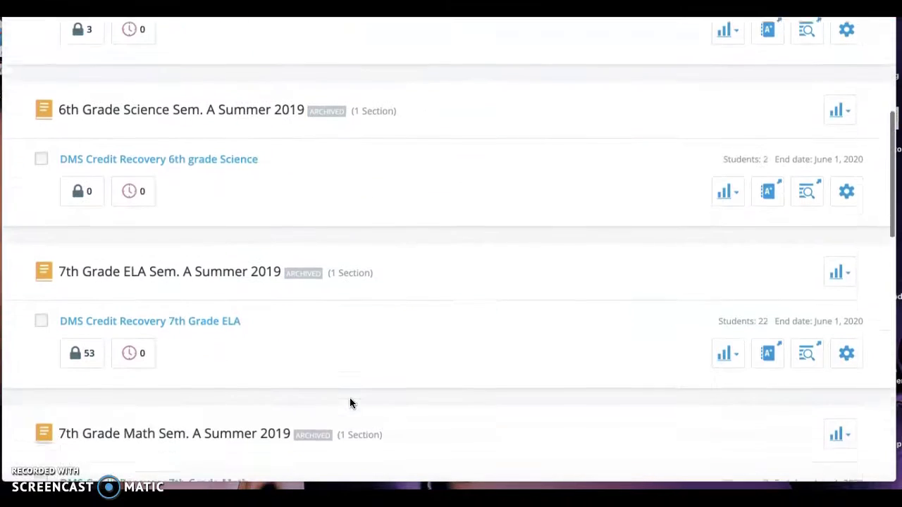
scroll(351, 402, "down", 6)
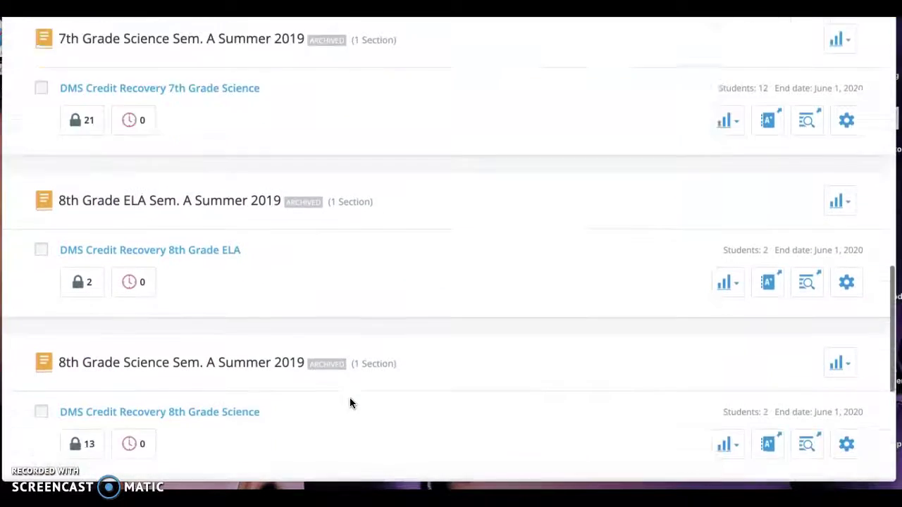
scroll(351, 402, "up", 5)
scroll(351, 402, "up", 9)
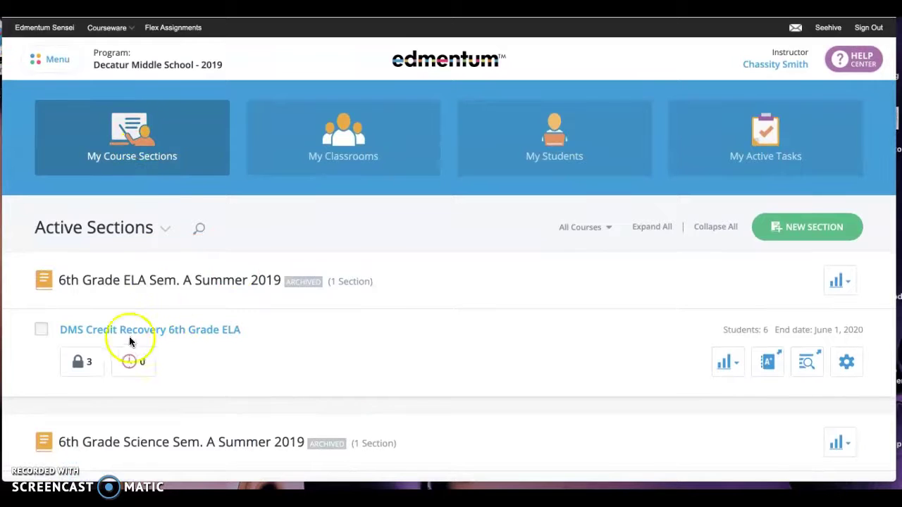
left_click(210, 331)
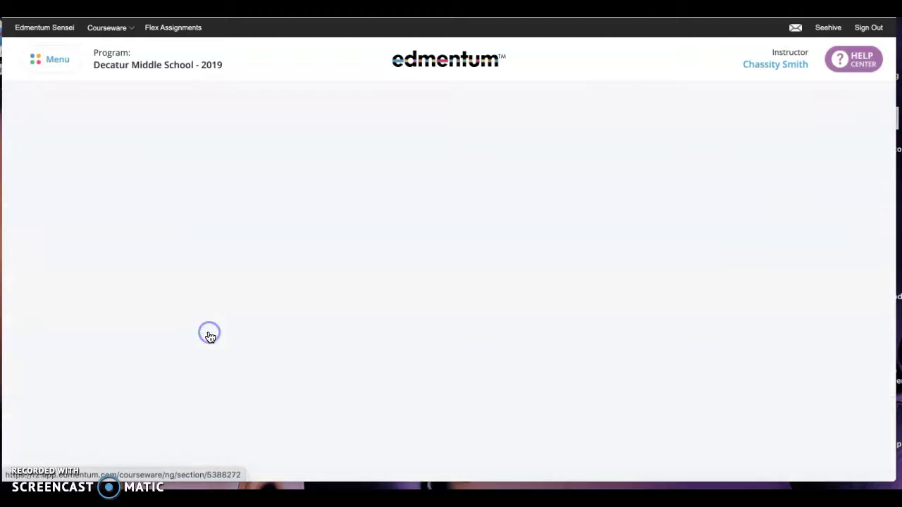
Open the progress details of the second student listed in the section's roster.
scroll(300, 411, "down", 2)
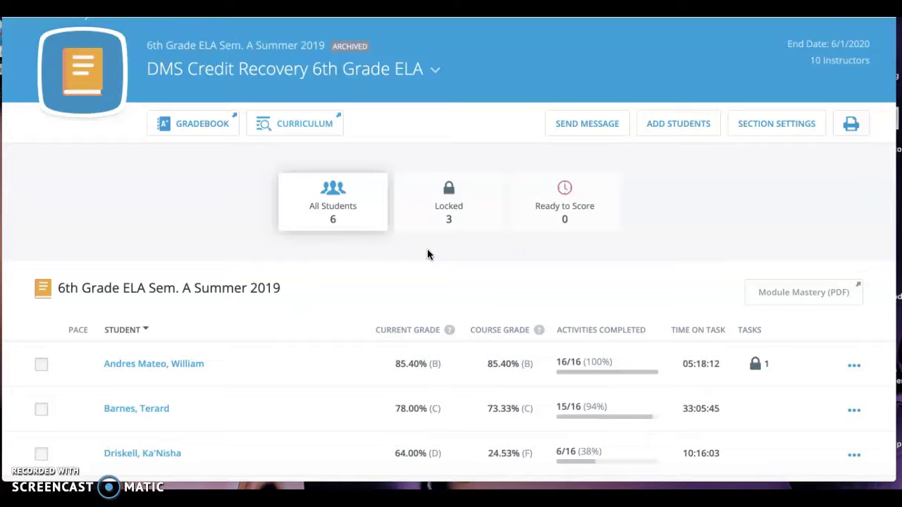
scroll(427, 251, "down", 2)
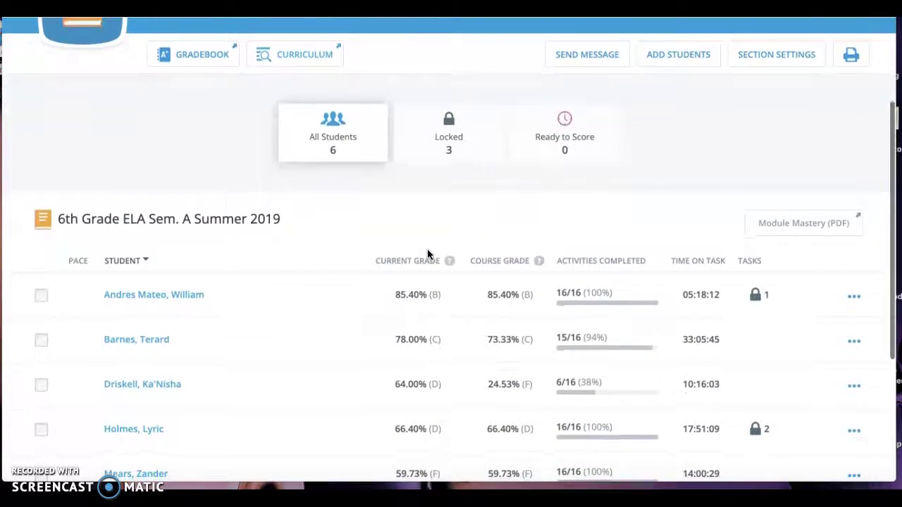
scroll(427, 254, "down", 1)
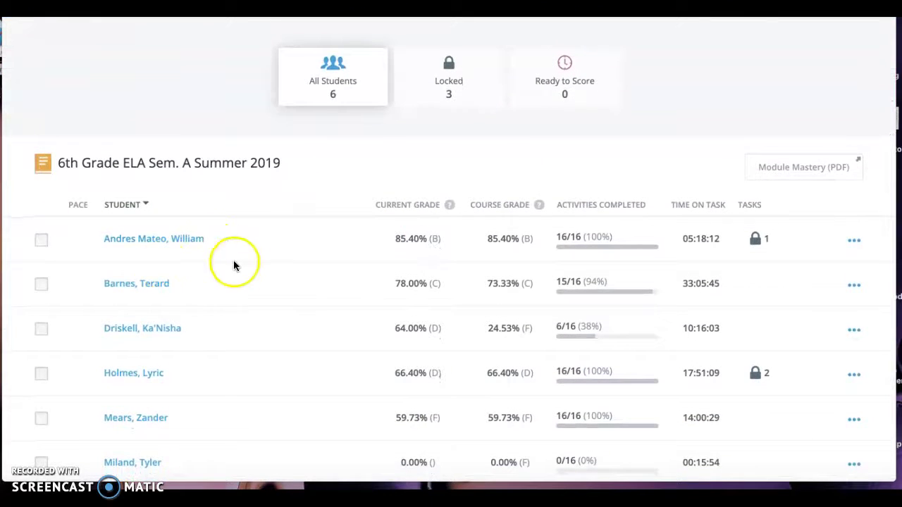
left_click(157, 286)
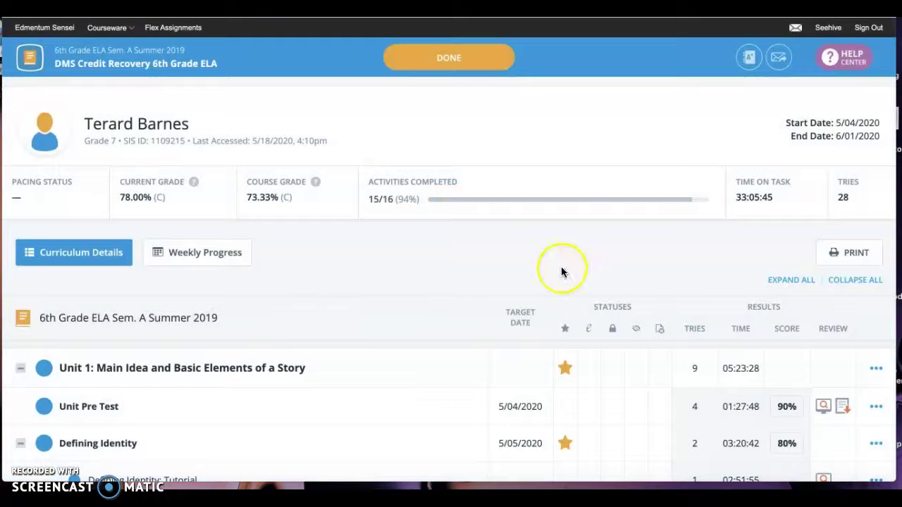
Review the student's grade and activity summary and the mastery statuses, tries, times and scores in Unit 1.
scroll(395, 332, "down", 1)
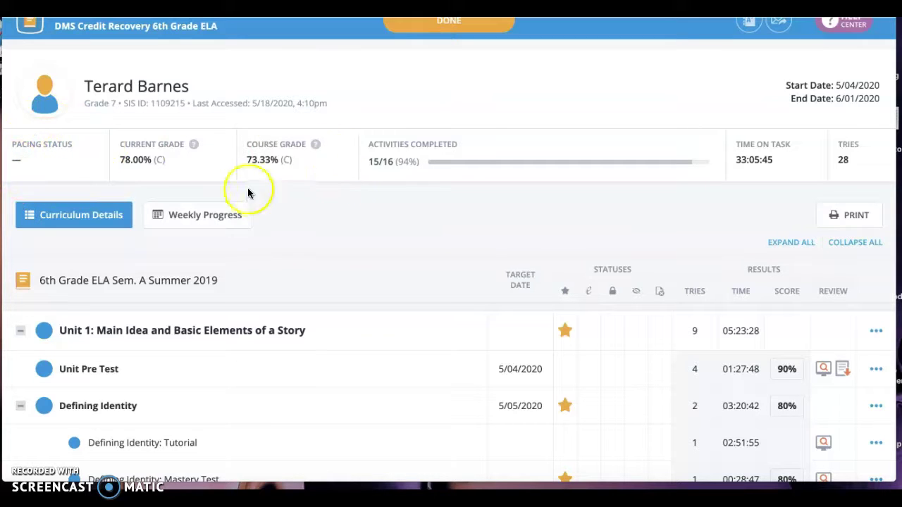
mouse_move(523, 158)
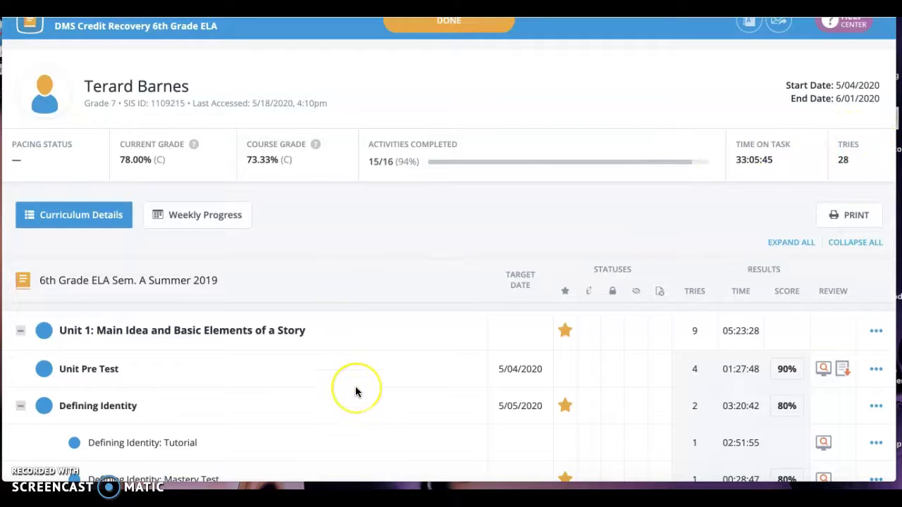
scroll(356, 392, "down", 3)
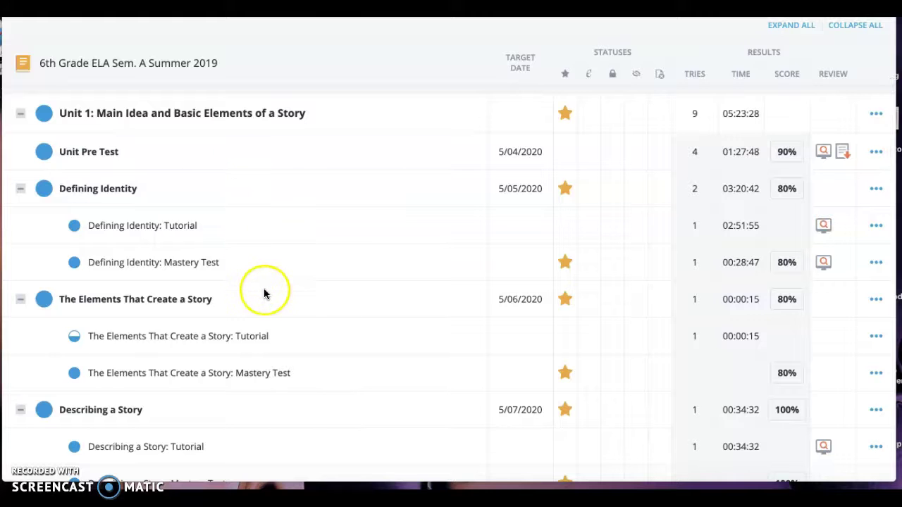
scroll(264, 315, "down", 1)
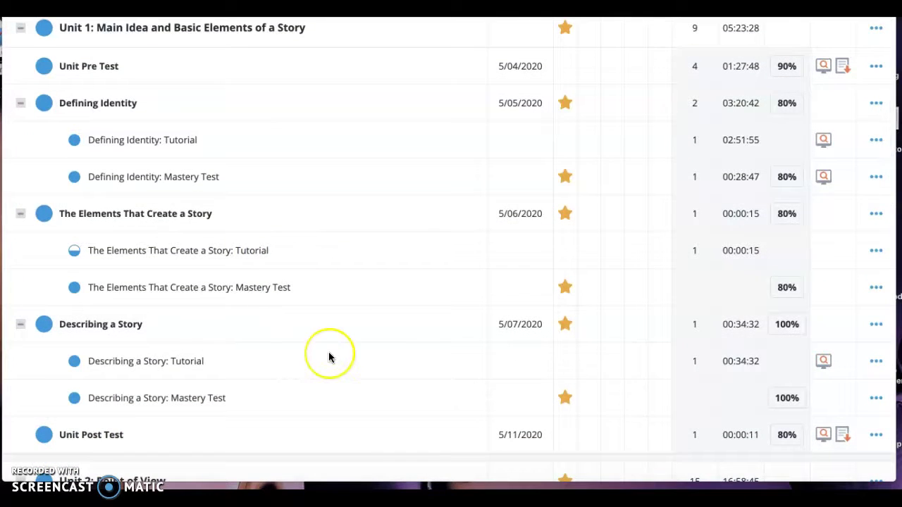
scroll(329, 357, "up", 1)
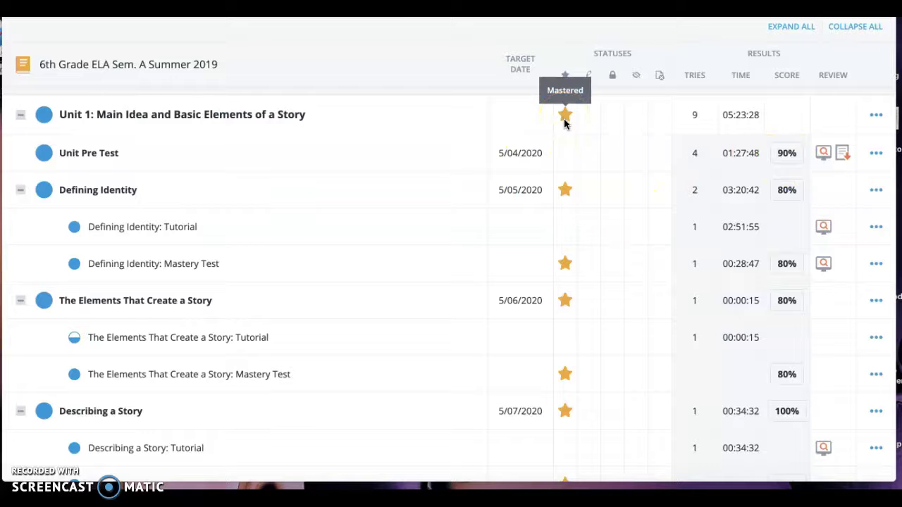
scroll(565, 307, "down", 3)
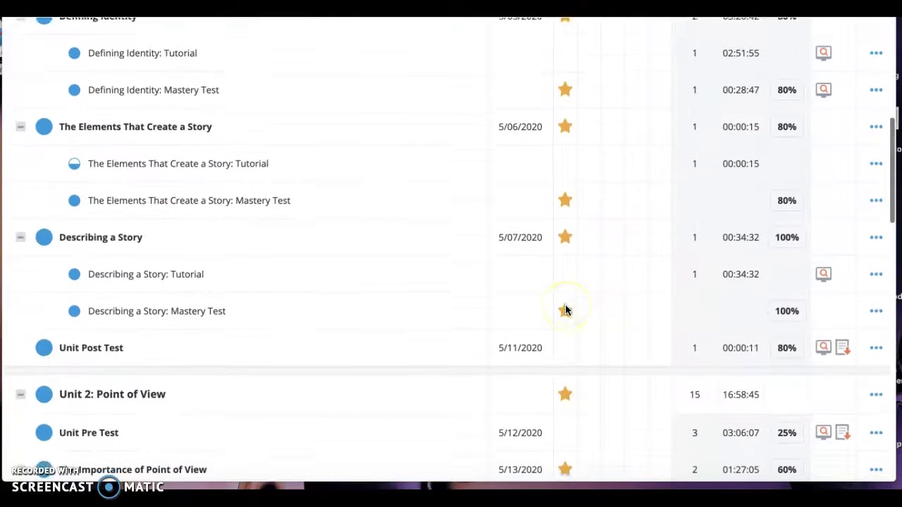
scroll(566, 310, "down", 1)
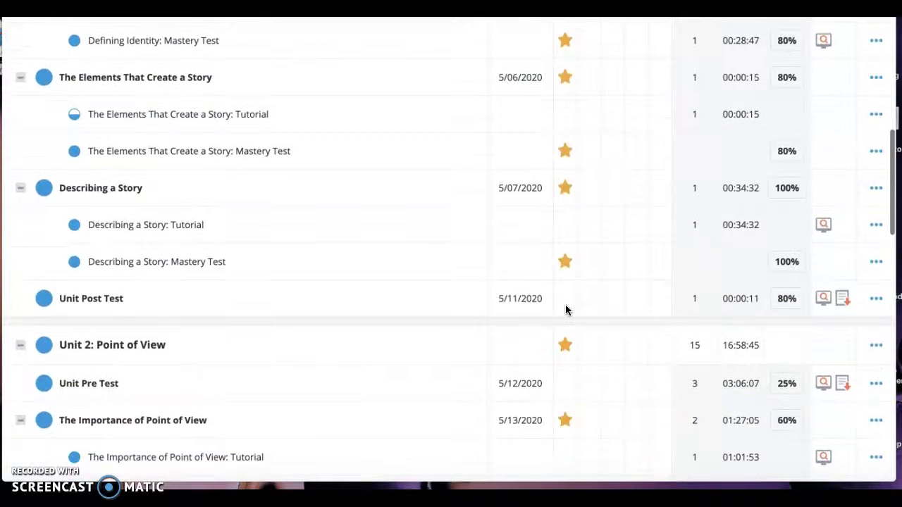
scroll(565, 305, "up", 1)
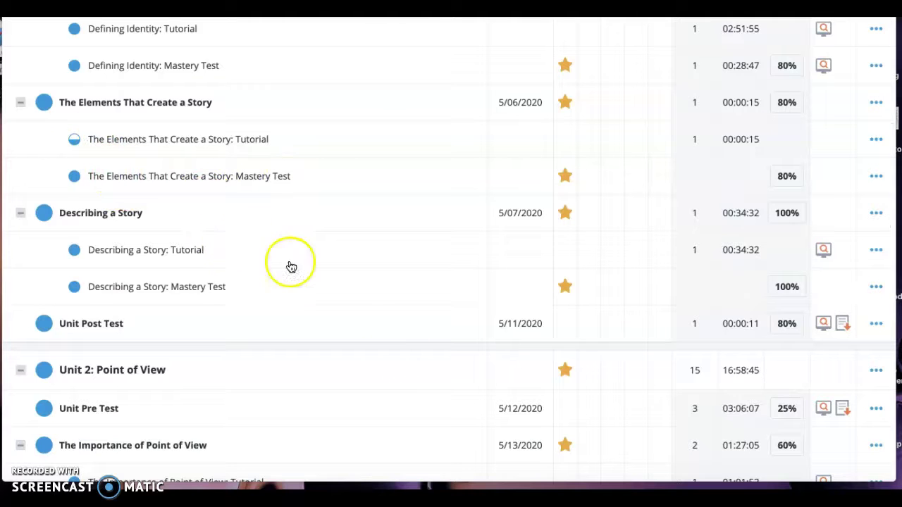
Examine the student's scores, exemptions and locked activities in Unit 2, Unit 3 and the End of Semester Test.
scroll(407, 365, "down", 8)
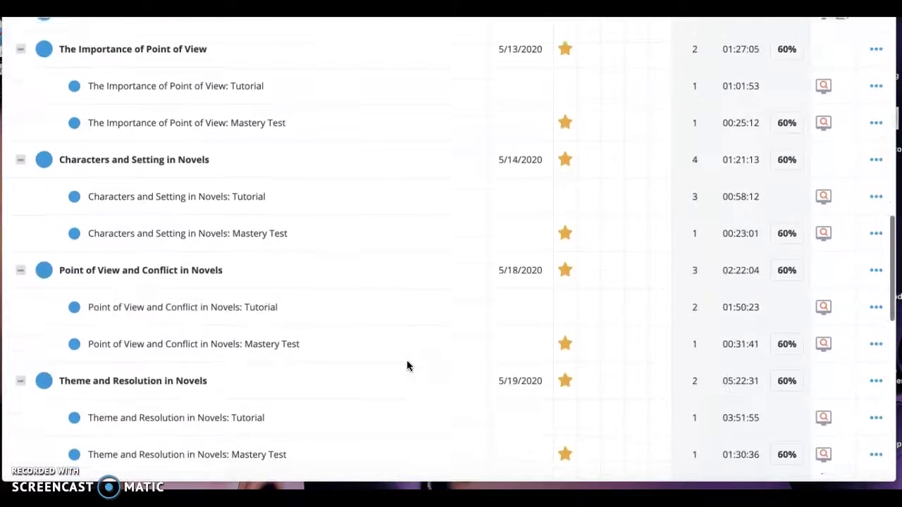
scroll(407, 365, "down", 4)
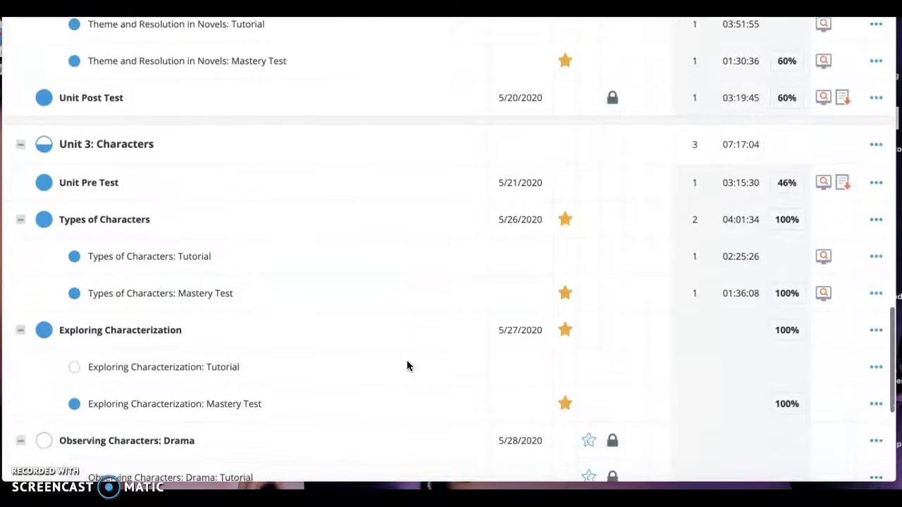
scroll(407, 365, "down", 2)
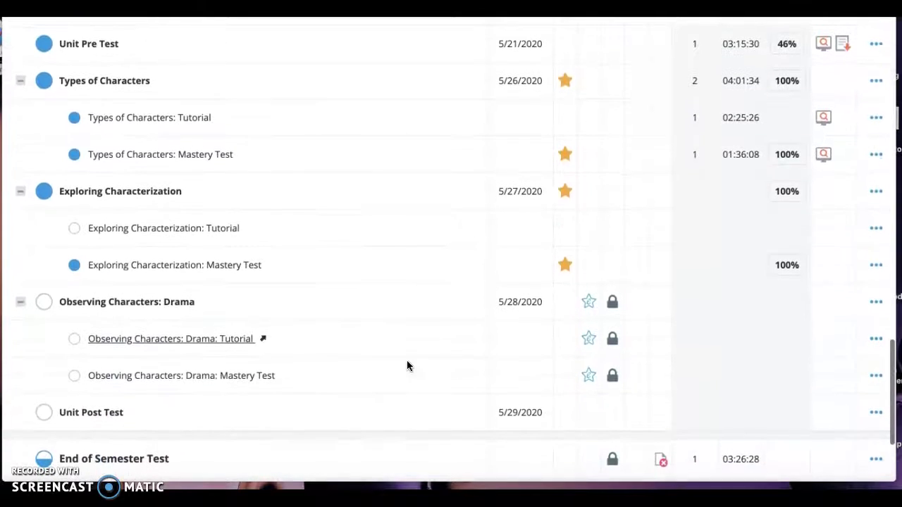
scroll(407, 365, "up", 1)
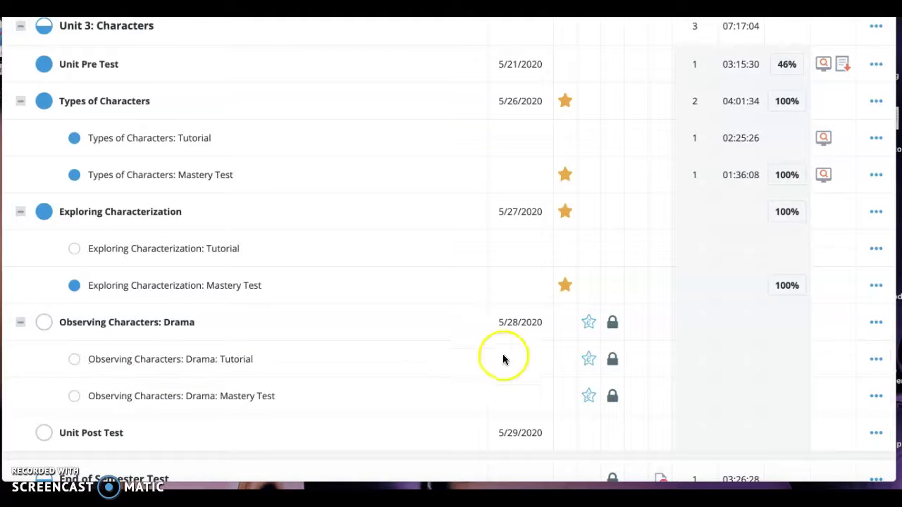
scroll(453, 378, "down", 2)
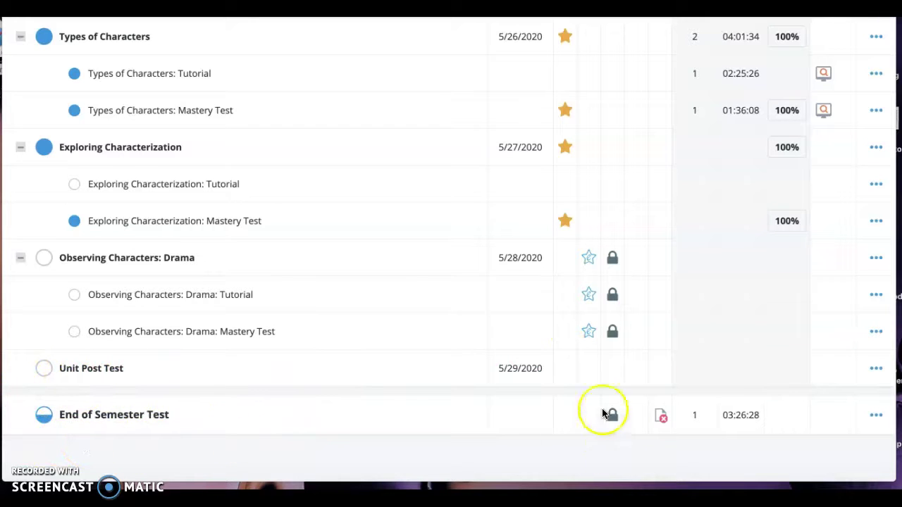
scroll(583, 439, "up", 4)
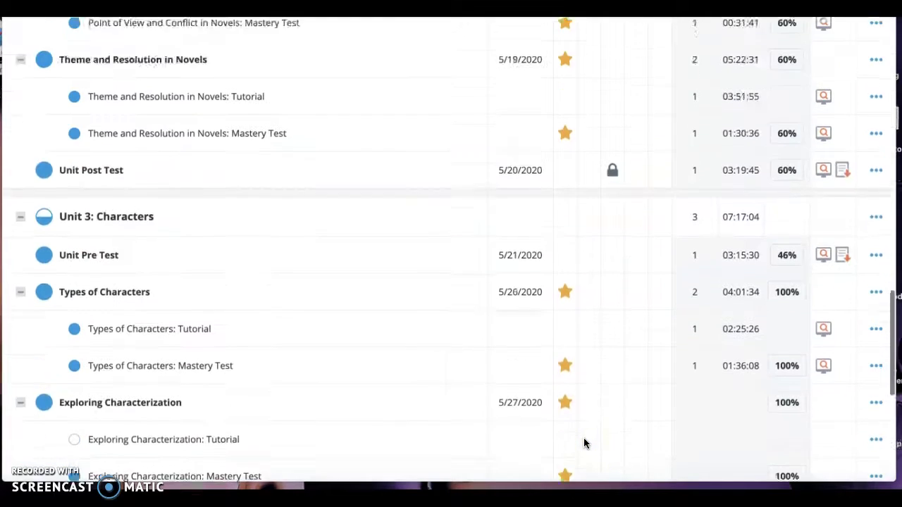
scroll(583, 440, "up", 9)
scroll(583, 443, "up", 7)
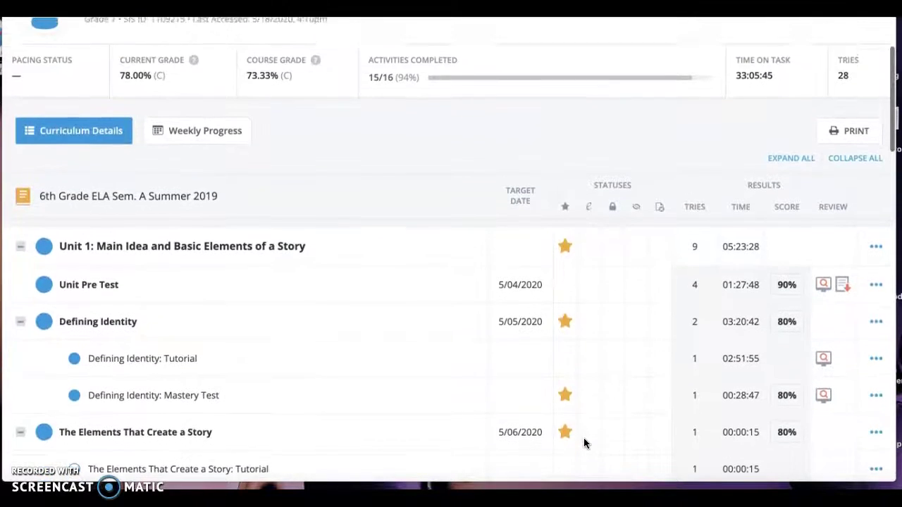
scroll(583, 443, "up", 1)
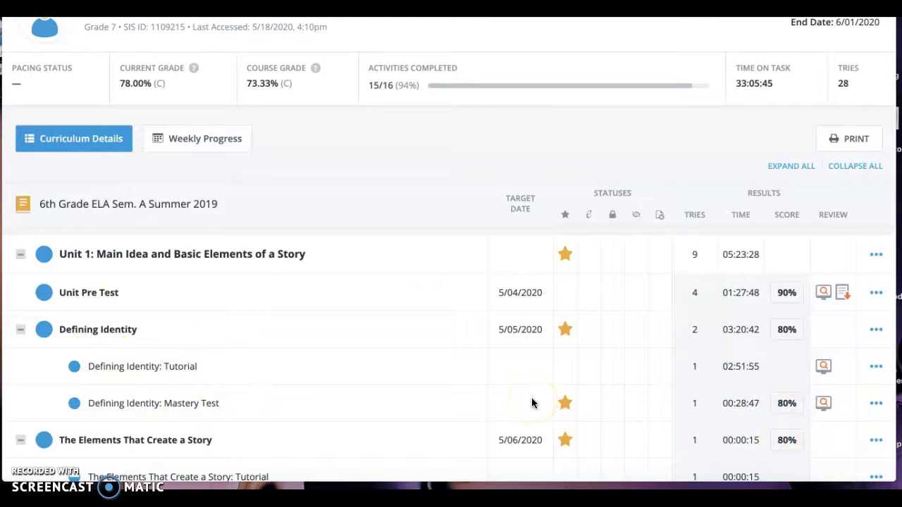
View the actions available for the Defining Identity: Mastery Test, including Lock, Hide and Exempt, without applying any.
left_click(877, 406)
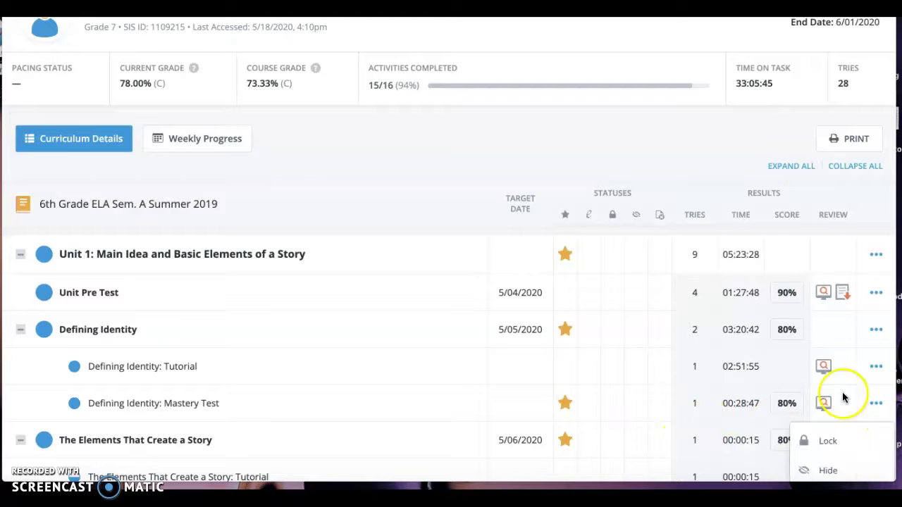
scroll(828, 414, "down", 3)
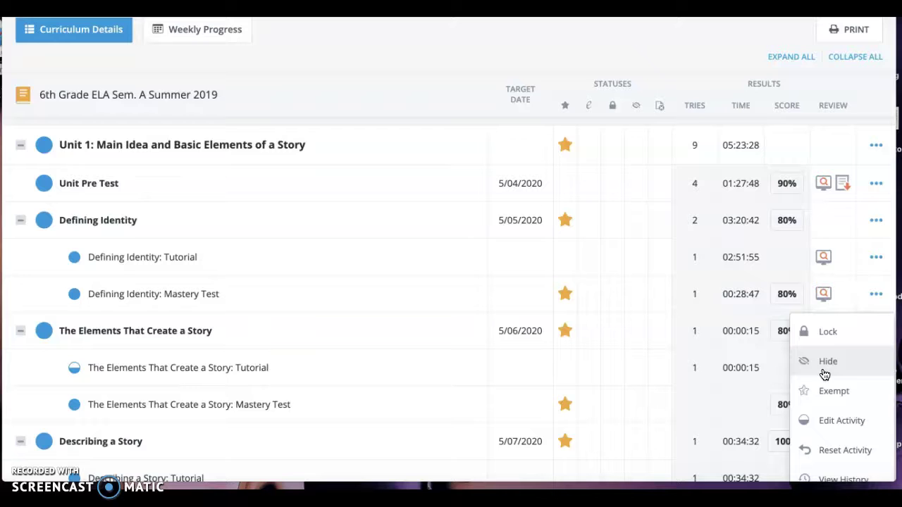
left_click(828, 398)
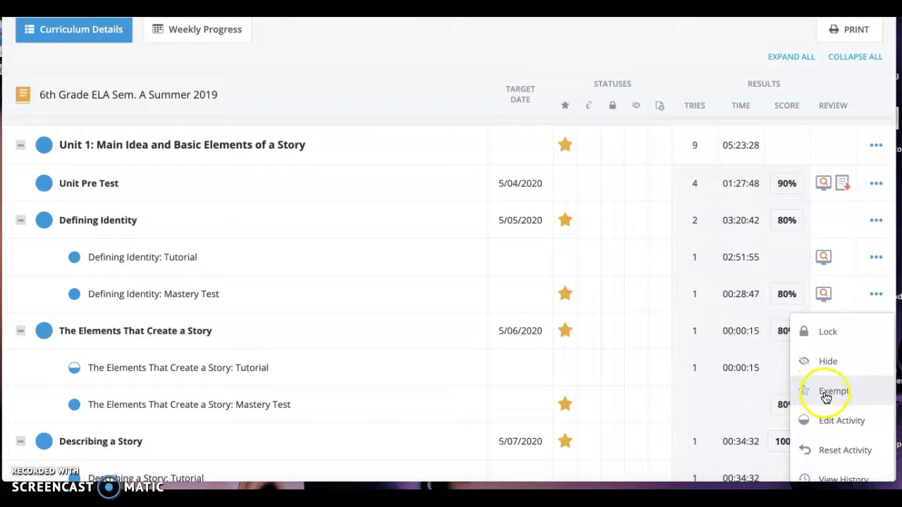
left_click(353, 221)
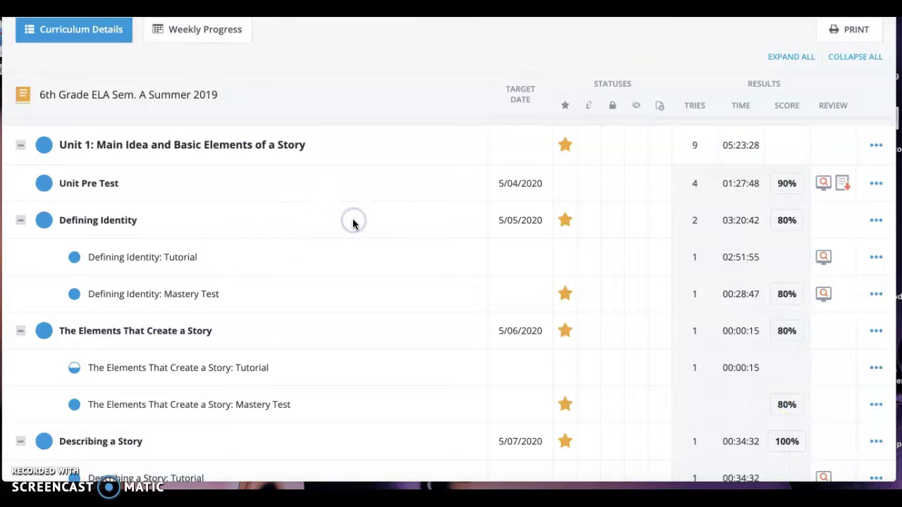
scroll(431, 239, "up", 3)
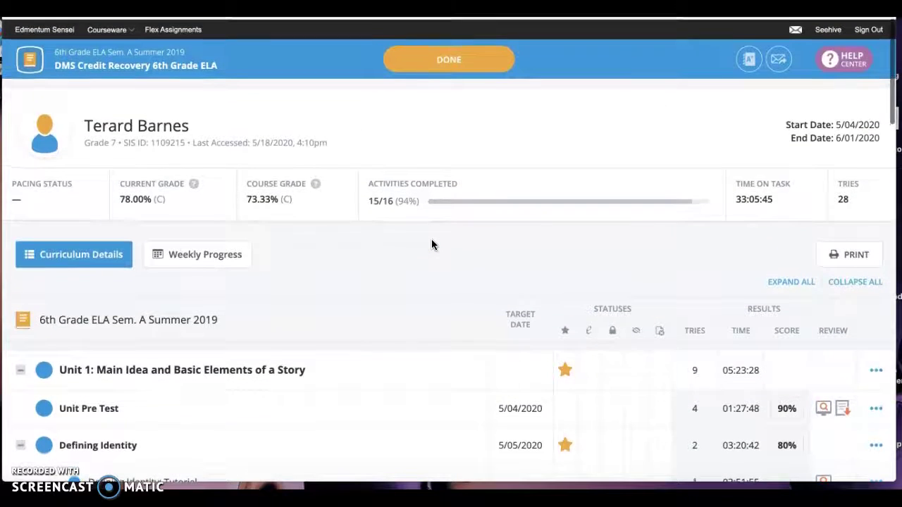